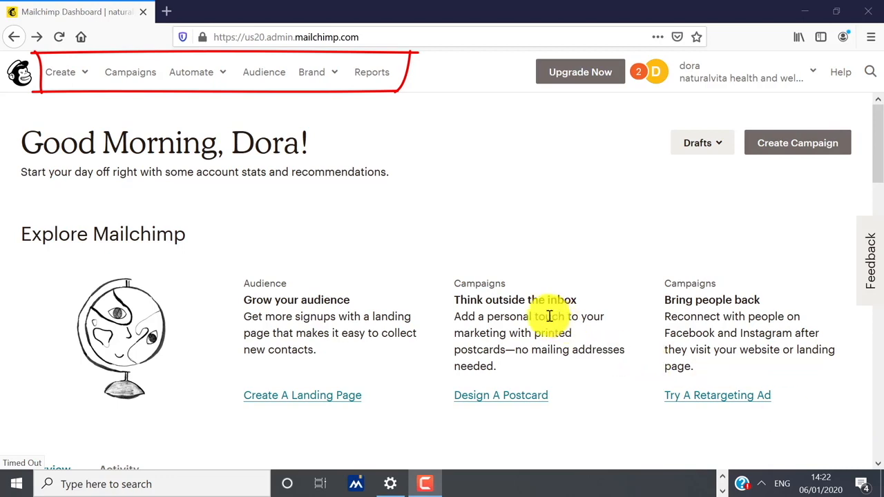
Go to the saved email Templates page through the Brand menu
click(313, 73)
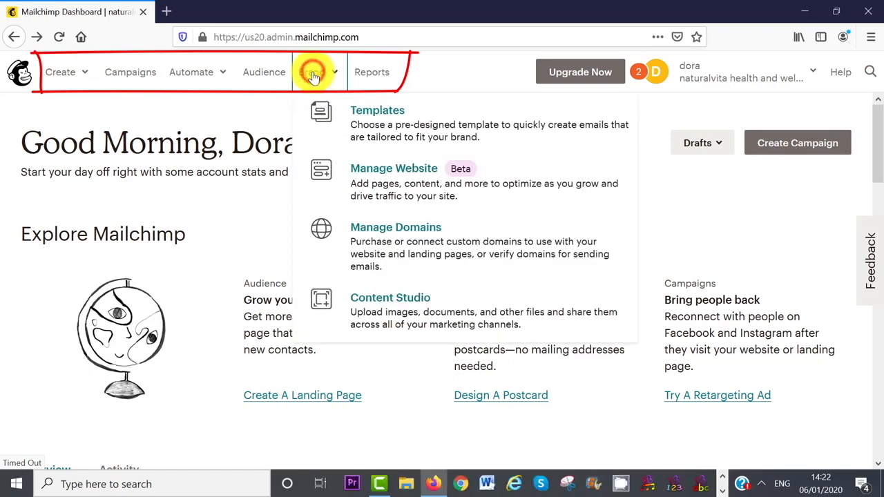
click(383, 124)
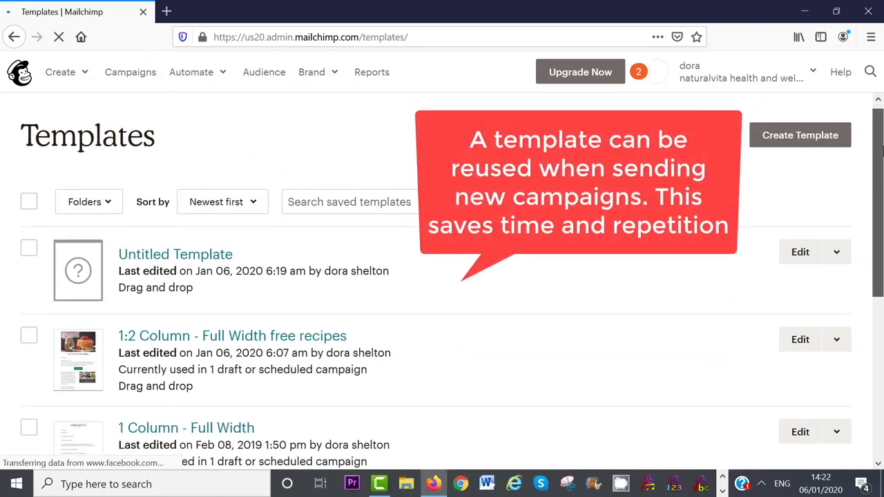
Start a new email template with Create Template
mouse_move(881, 152)
mouse_down()
mouse_move(882, 322)
mouse_move(879, 139)
mouse_up()
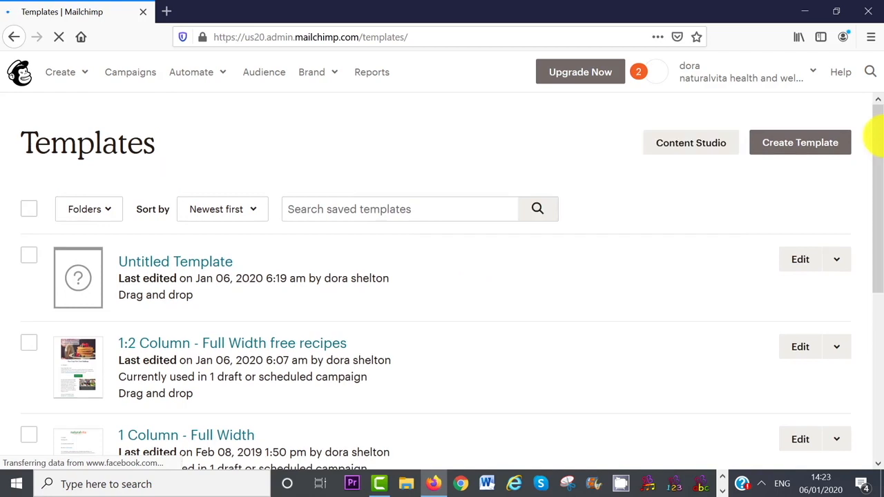
click(794, 143)
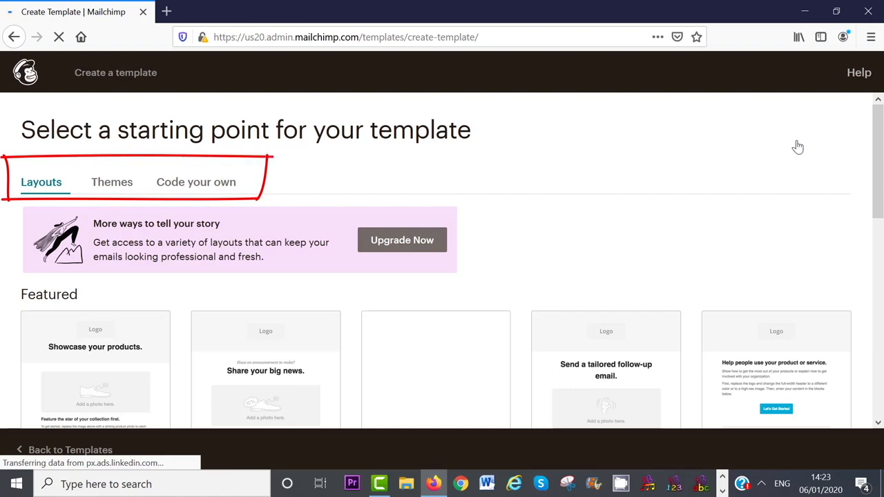
drag(879, 157, 883, 219)
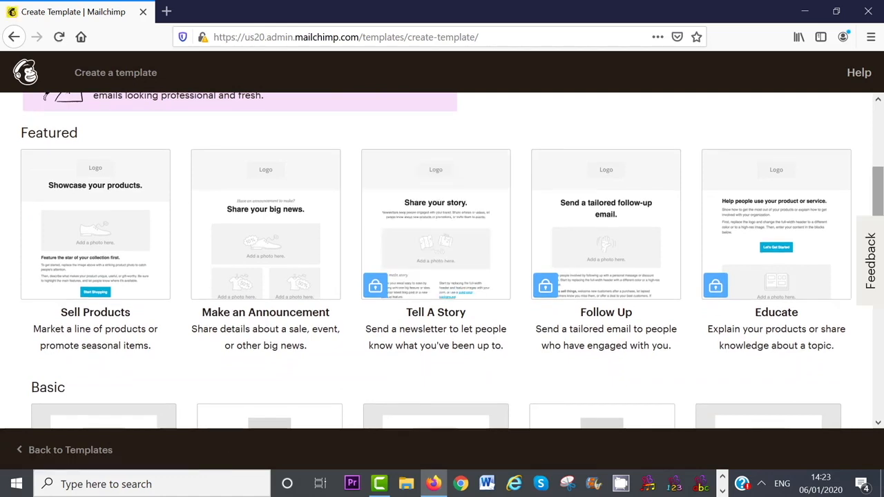
mouse_move(420, 295)
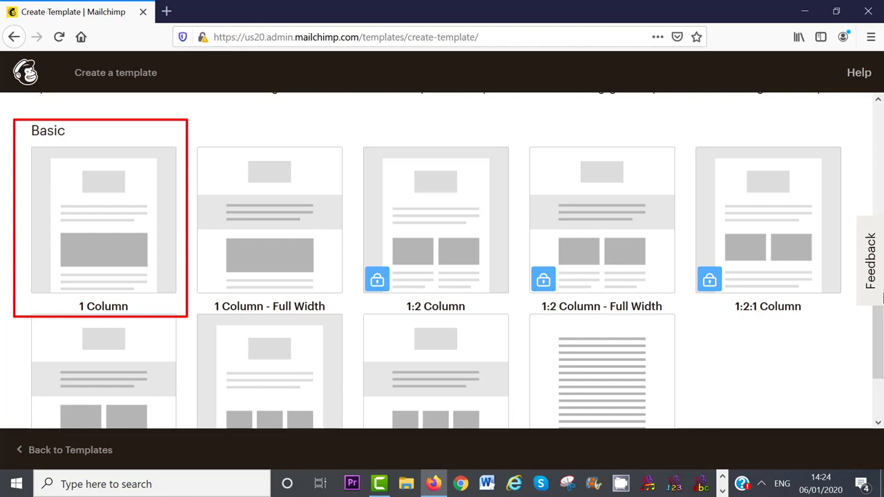
drag(874, 335, 874, 164)
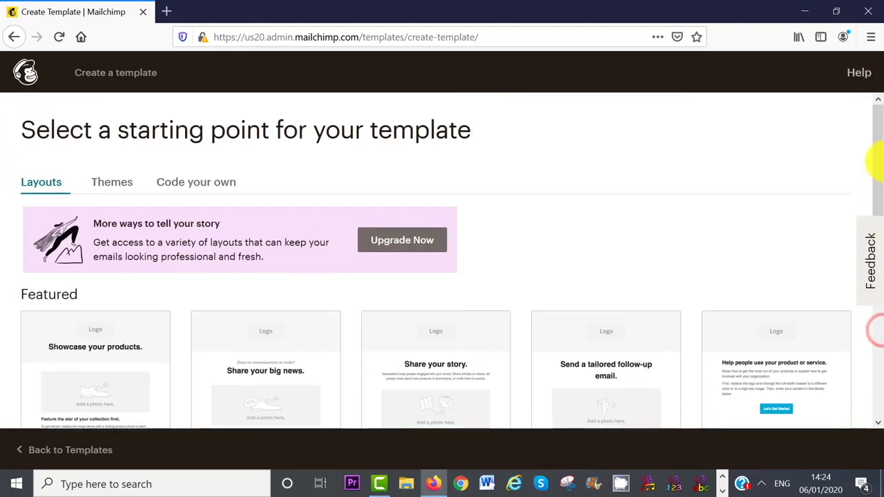
Switch to the Themes tab and scroll through the ready-made theme designs
click(112, 181)
scroll(874, 163, down, 3)
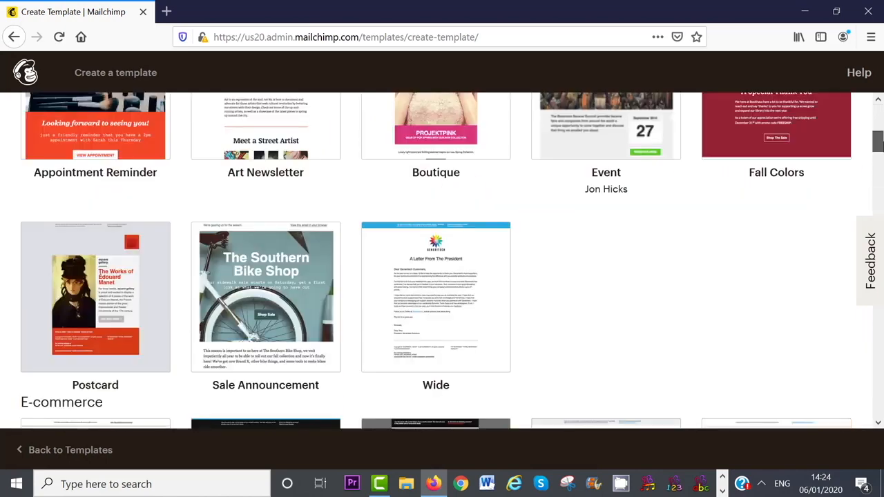
scroll(877, 142, down, 2)
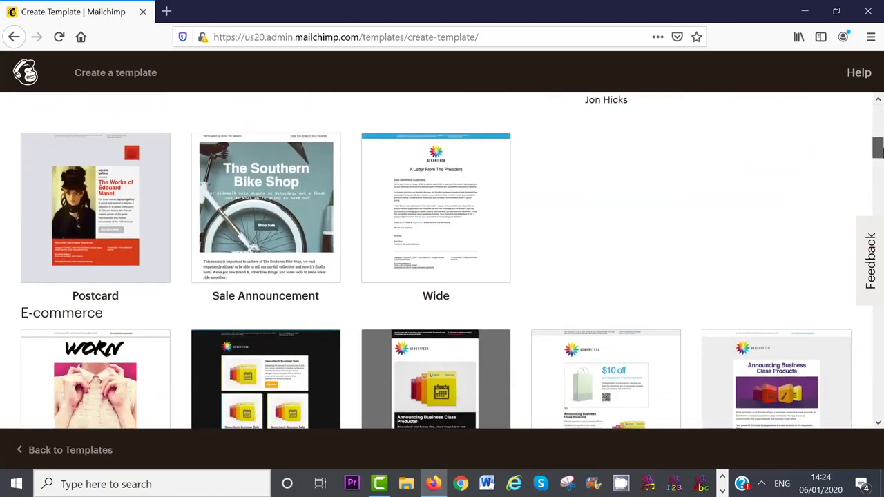
scroll(878, 149, down, 1)
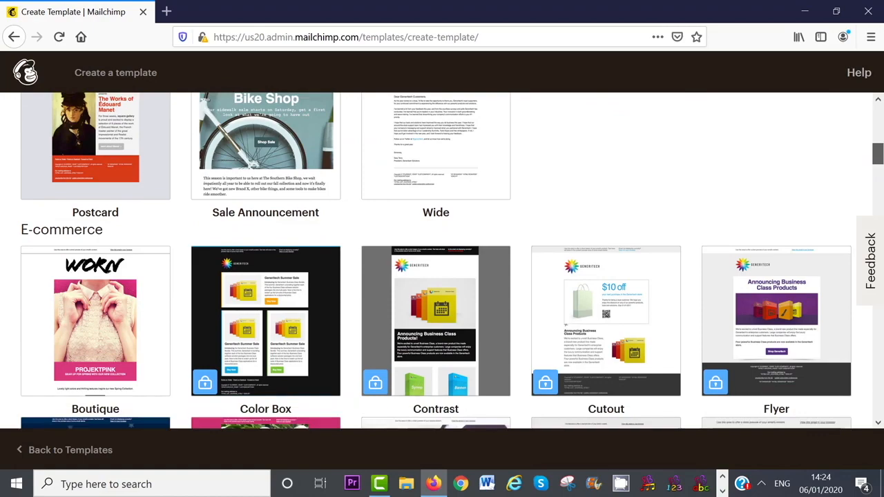
scroll(877, 152, down, 3)
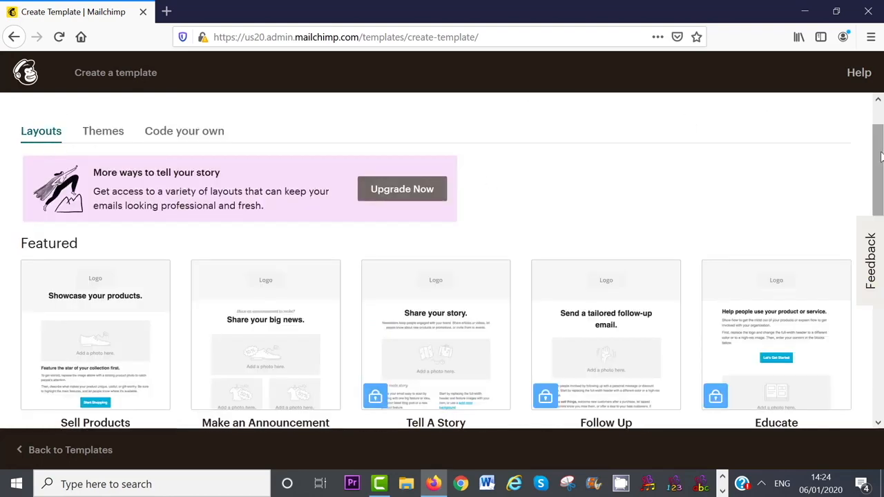
scroll(880, 276, down, 5)
scroll(880, 290, down, 2)
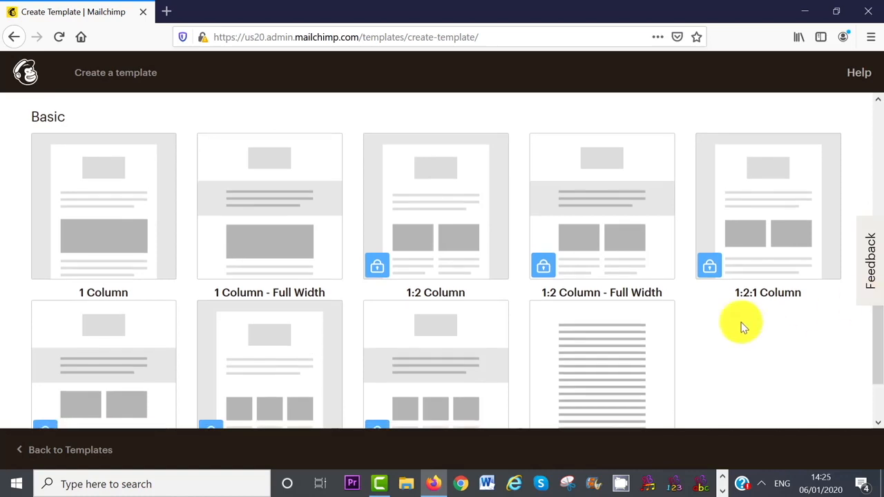
Start from the 1 Column layout and drop a Text block at the email's top
click(71, 224)
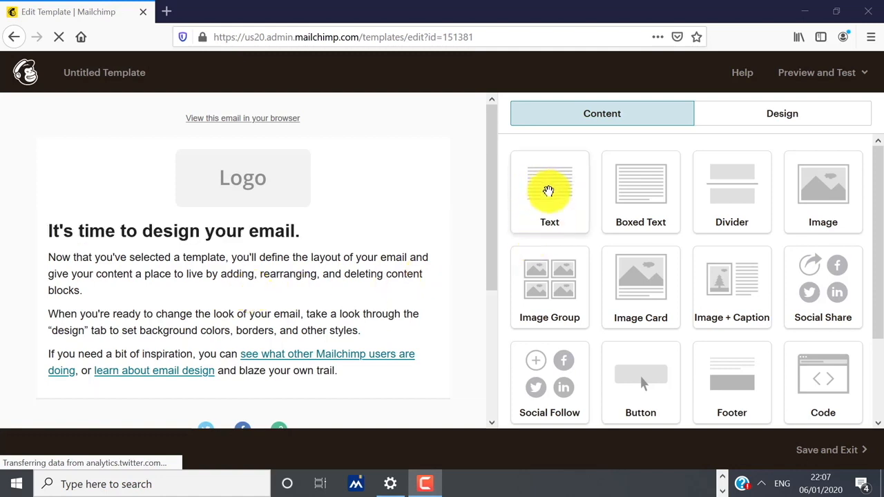
drag(548, 190, 245, 166)
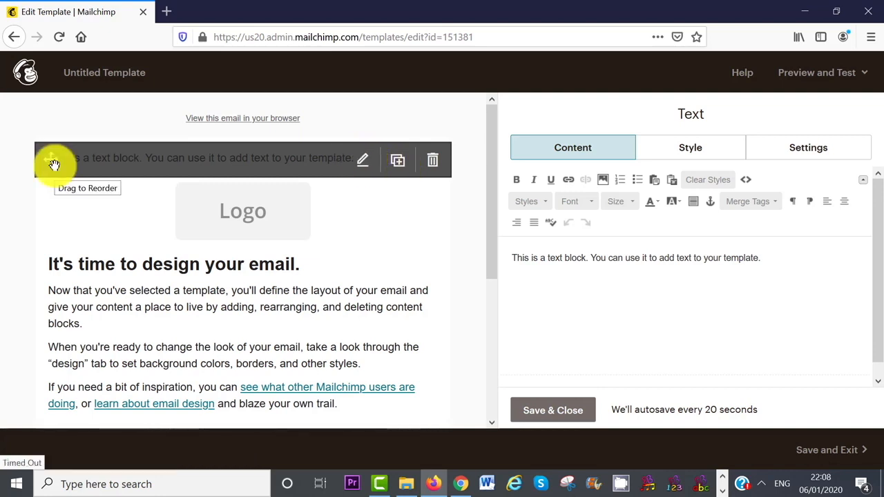
Delete the added text block and the 'View this email in your browser' preheader block
drag(51, 159, 42, 111)
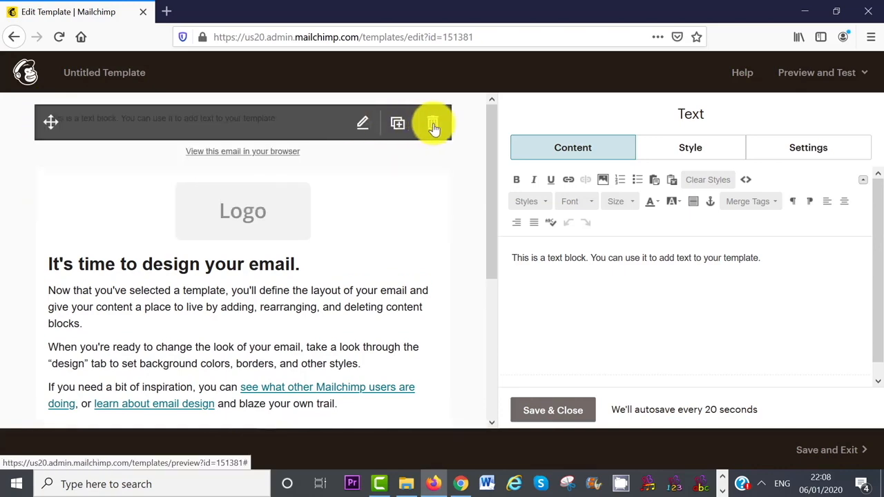
click(432, 126)
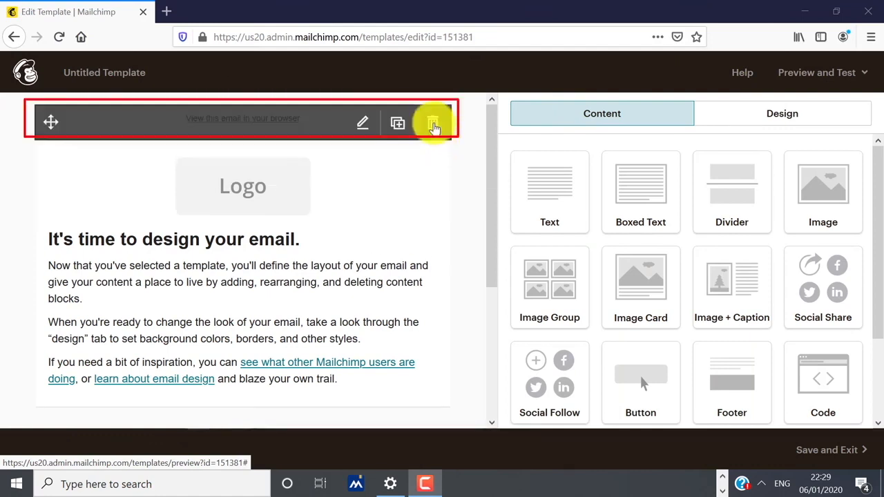
click(432, 124)
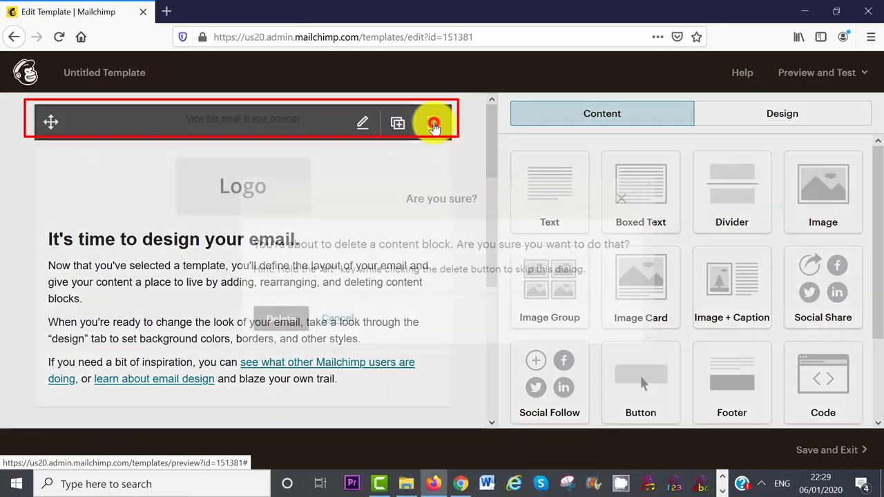
click(286, 318)
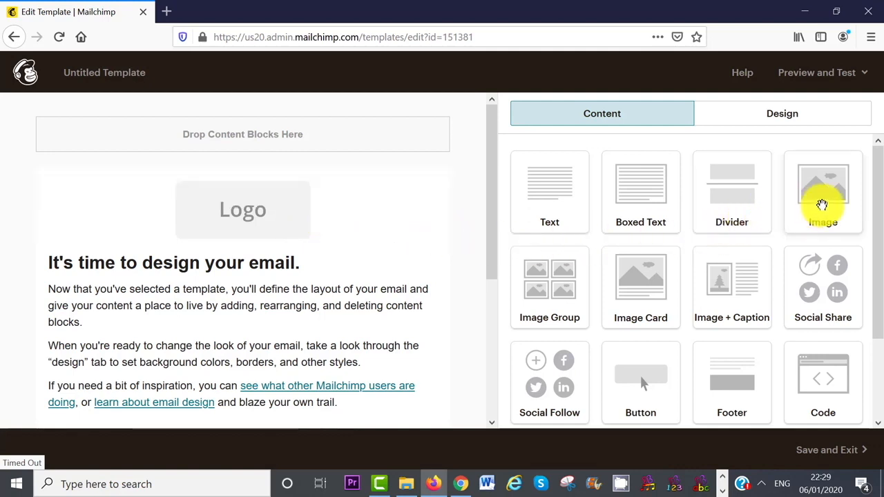
Edit the Logo image block and open Content Studio to replace the placeholder logo
drag(820, 202, 235, 157)
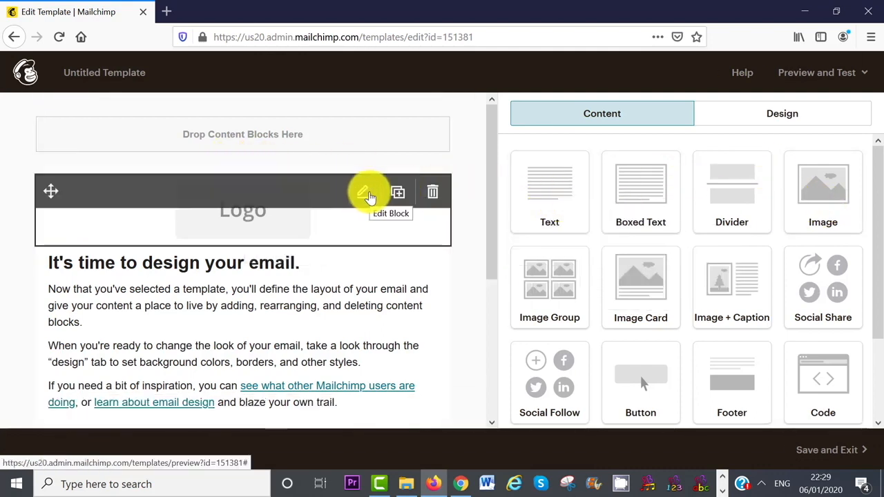
click(368, 195)
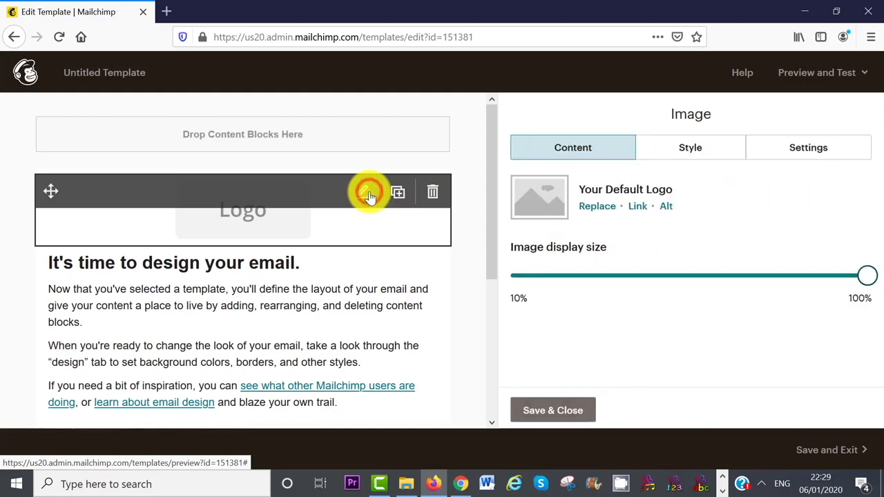
click(596, 208)
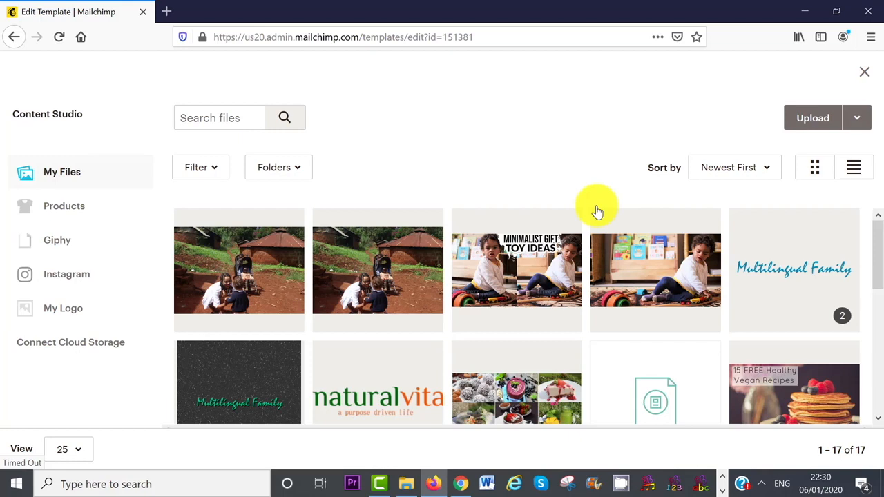
Upload the 'naturalvita tutorials (3)' image and select it in My Files
click(804, 119)
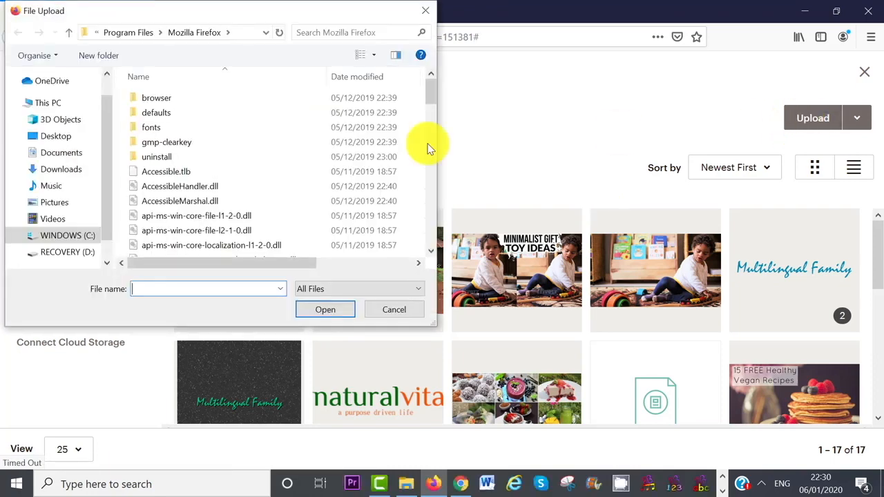
click(385, 143)
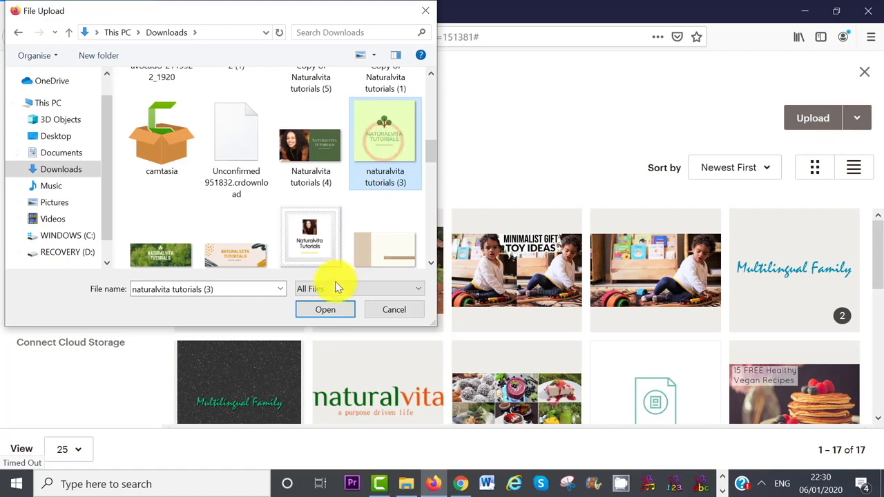
click(328, 309)
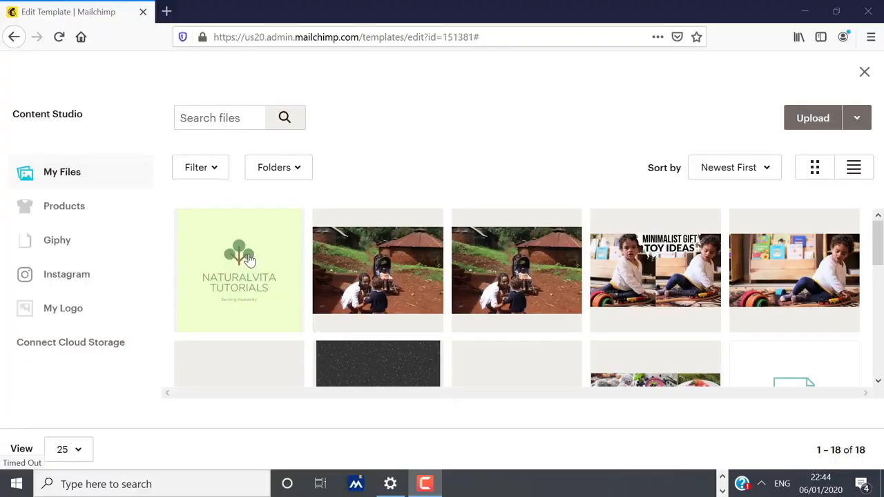
click(249, 259)
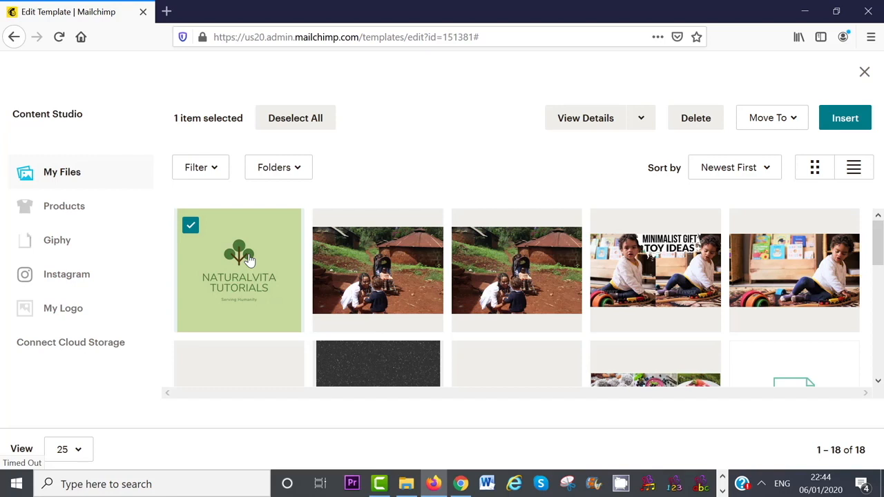
Insert the NaturalVita Tutorials logo into the image block and open its link settings
click(641, 126)
click(620, 155)
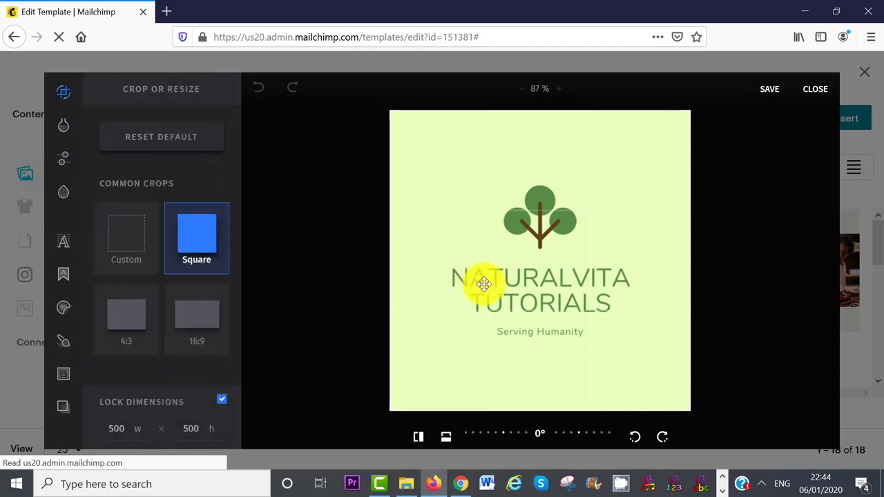
click(815, 89)
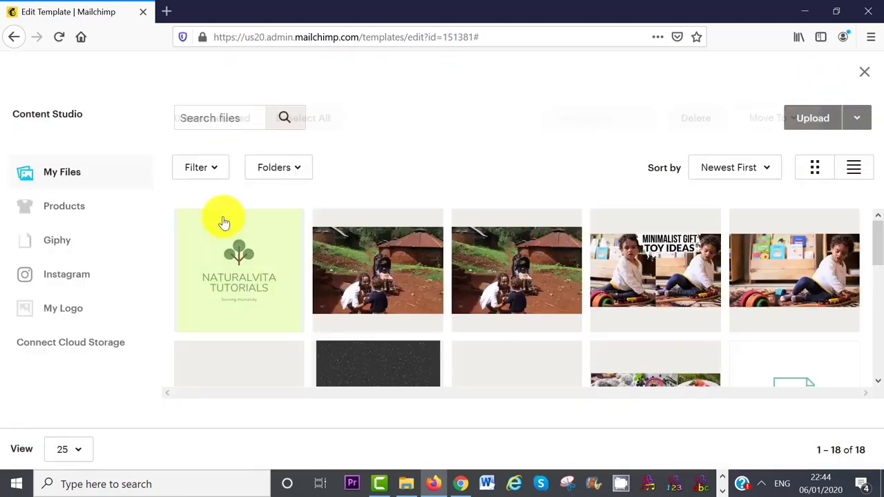
click(215, 250)
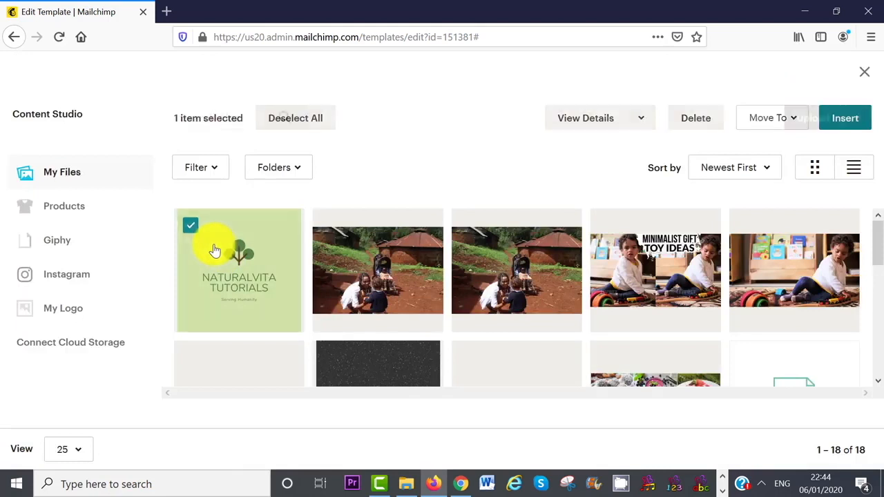
click(844, 119)
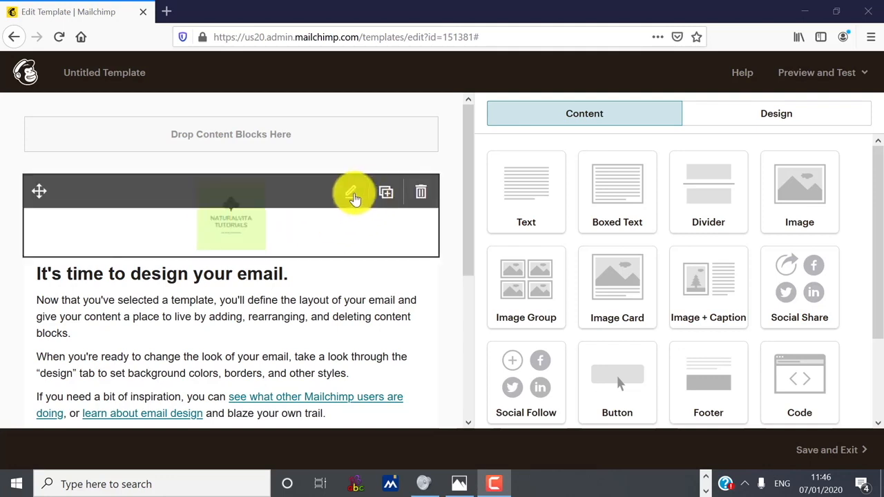
click(353, 194)
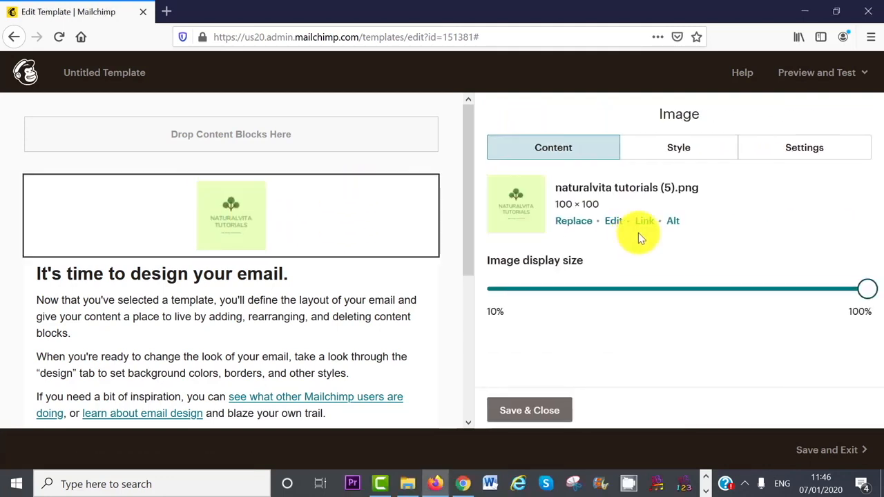
click(642, 225)
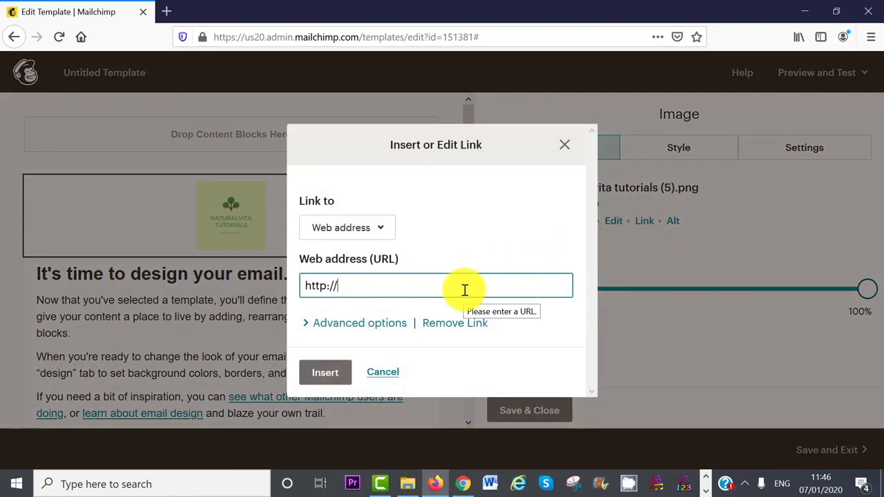
key(BackSpace)
key(BackSpace)
key(BackSpace)
key(BackSpace)
key(BackSpace)
key(BackSpace)
key(BackSpace)
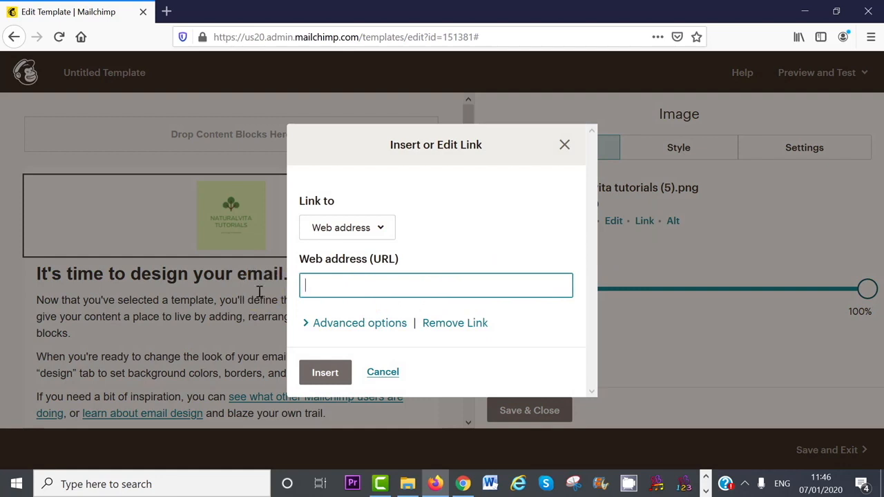
text(http://naturalvita.net/)
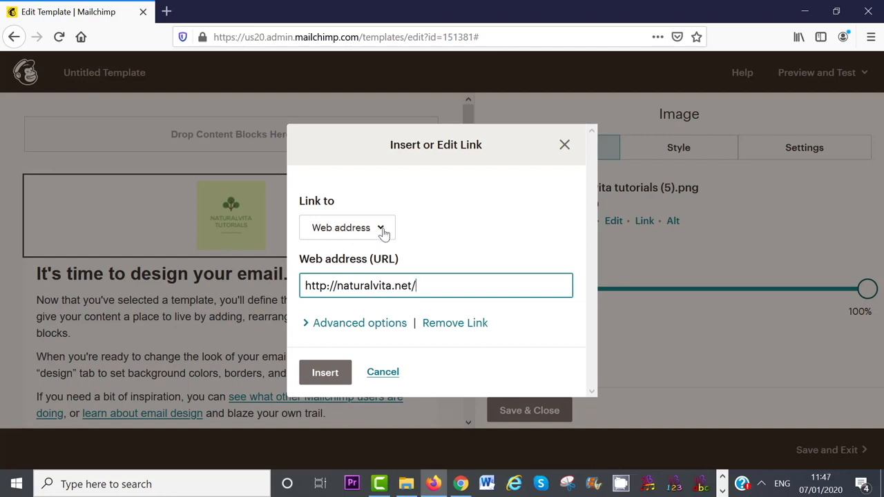
click(382, 233)
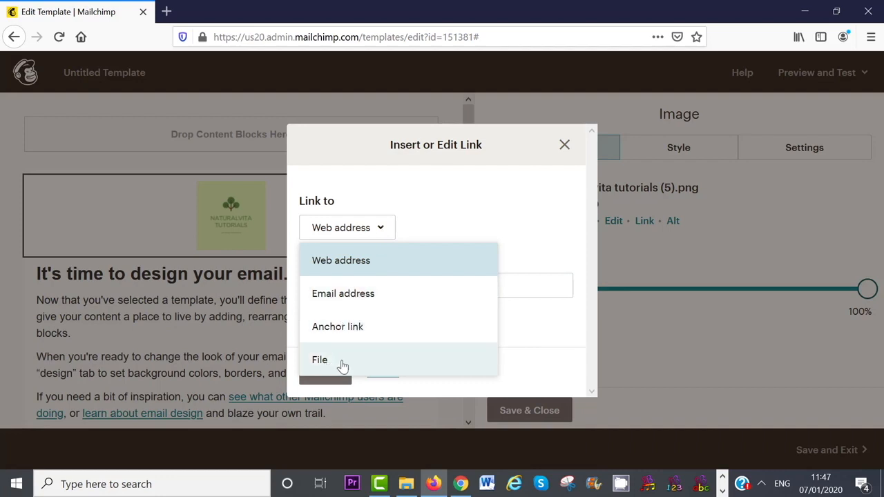
key(Escape)
click(347, 324)
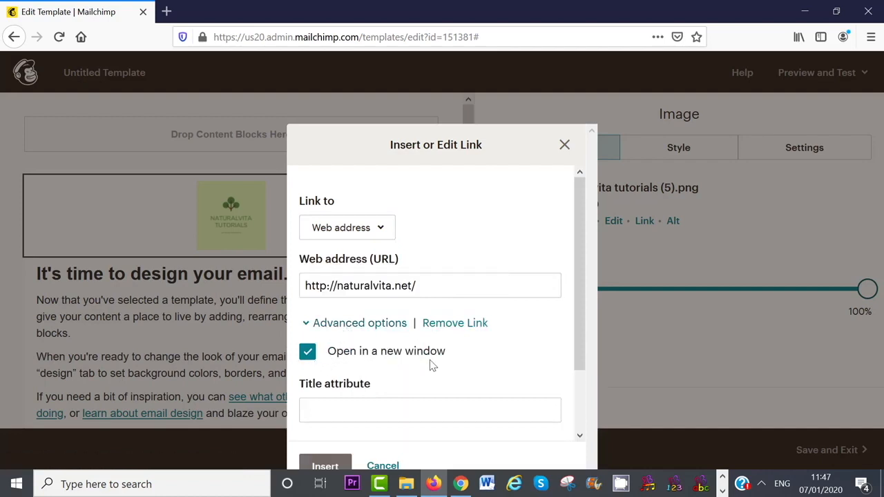
scroll(434, 366, down, 1)
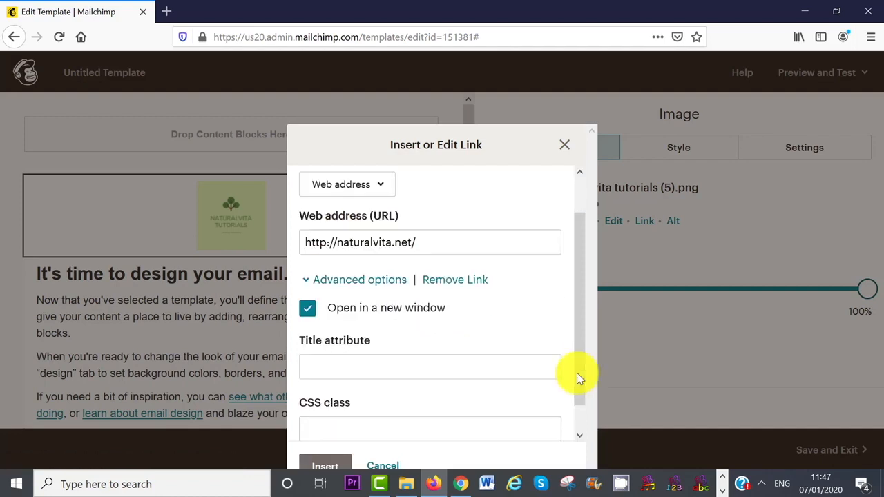
click(321, 463)
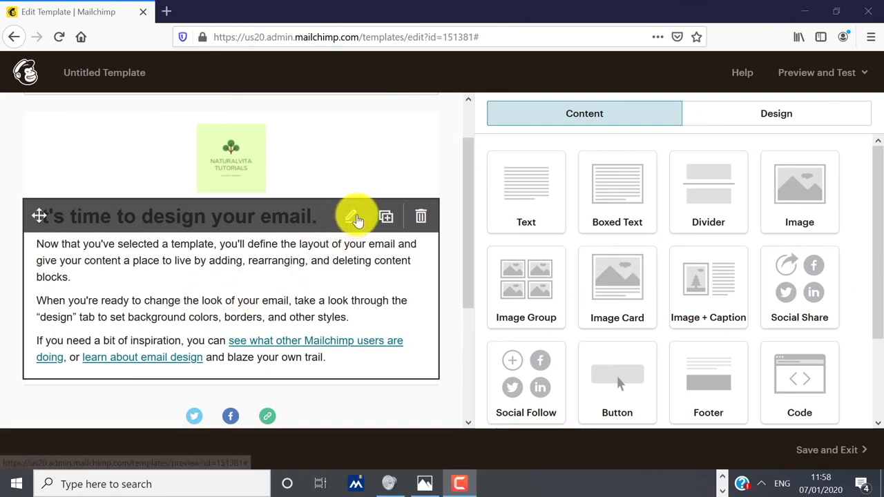
Set the heading "It's time to design your email." to size 25 and delete the three paragraphs below
click(353, 218)
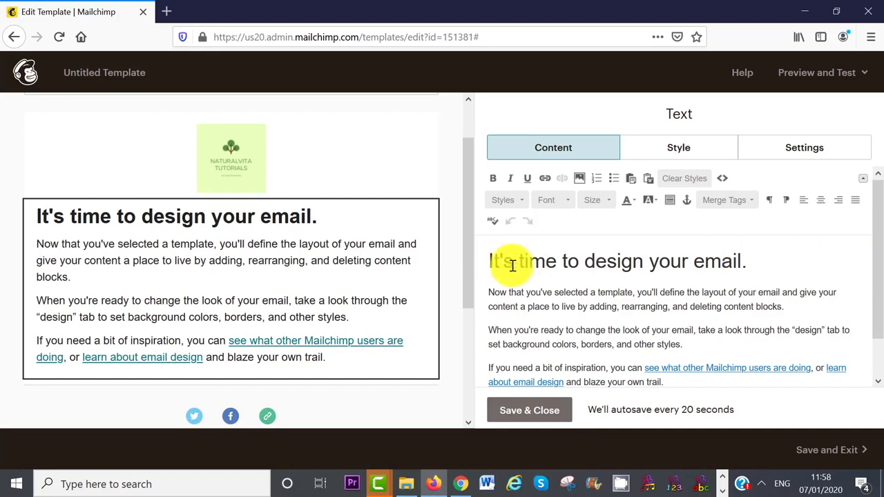
drag(762, 262, 473, 251)
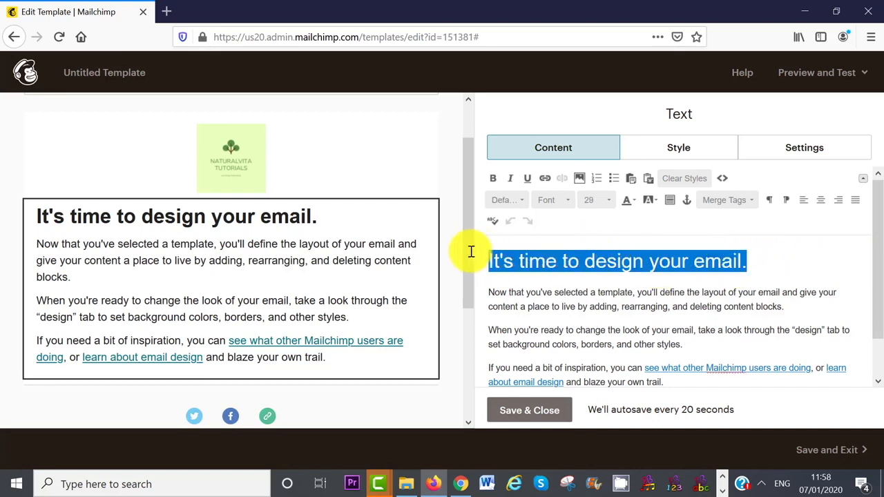
click(610, 201)
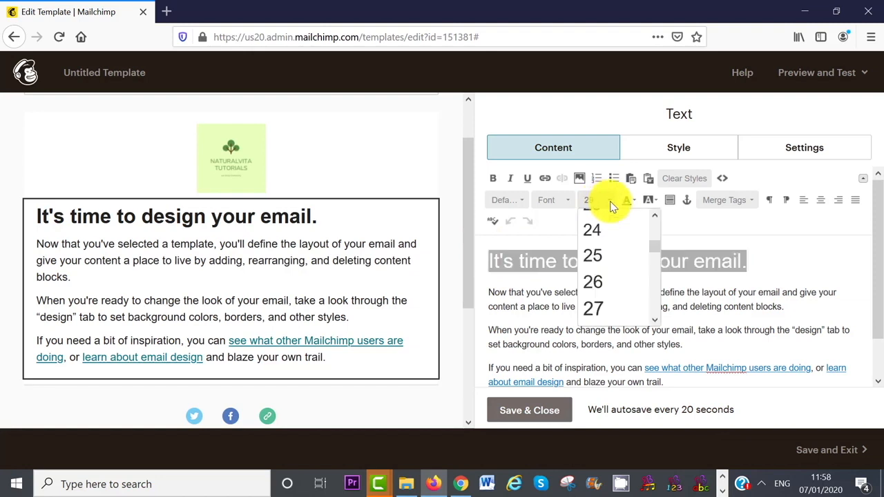
click(614, 261)
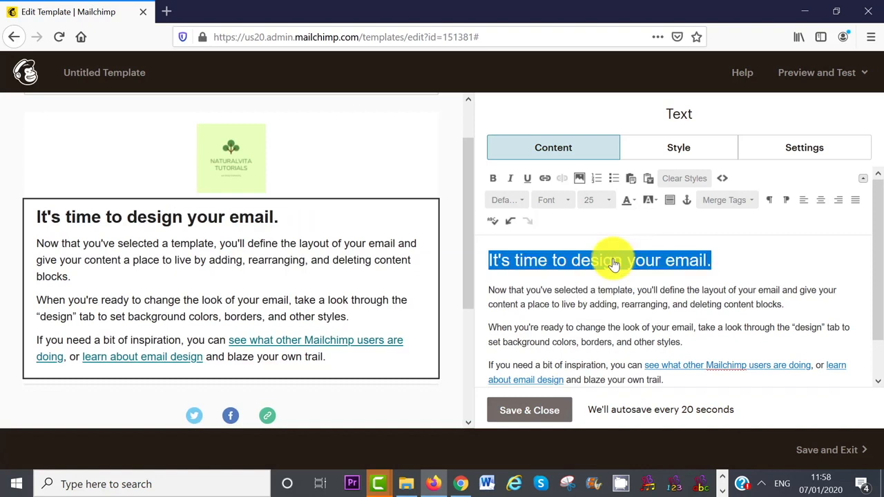
drag(679, 363, 485, 272)
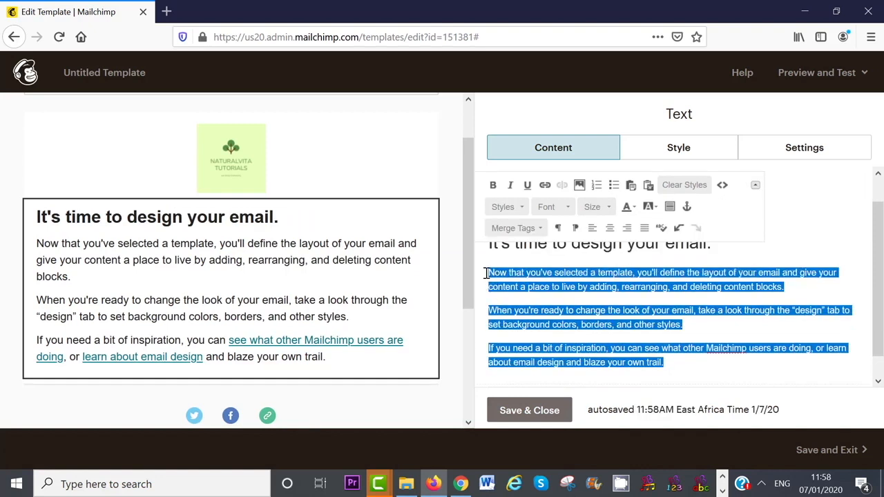
key(Delete)
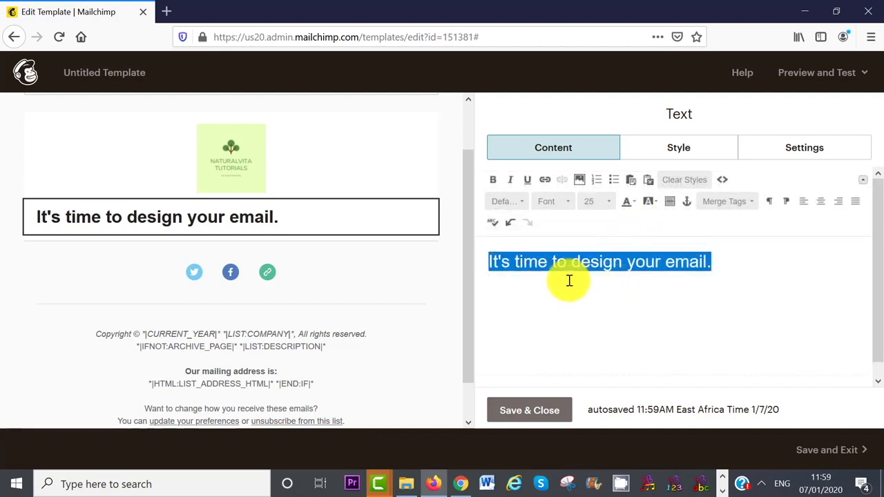
Color the selected heading text blue and save the heading text block
click(629, 205)
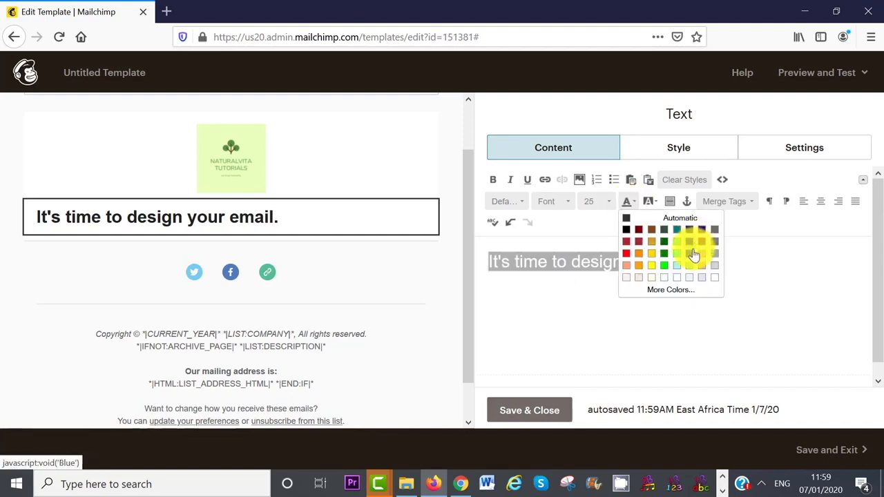
click(692, 249)
click(556, 253)
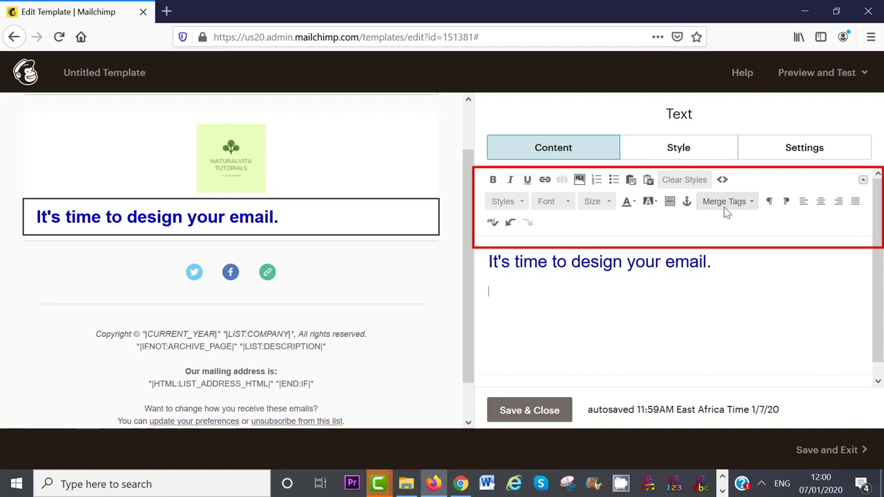
click(567, 286)
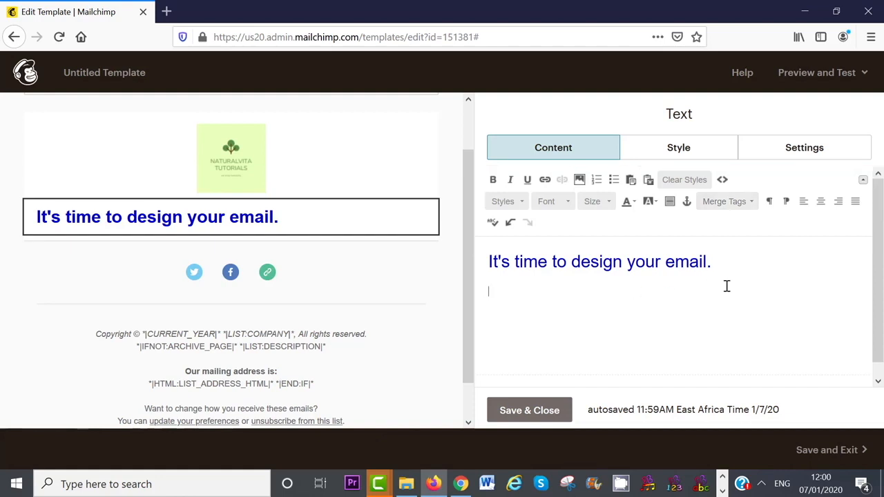
click(529, 411)
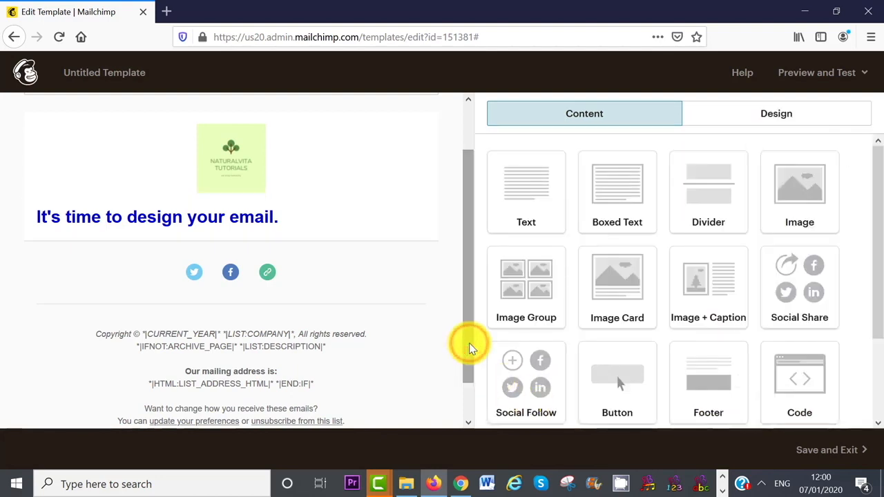
In the Social Follow block, complete the Facebook page URL by pasting it
mouse_move(197, 277)
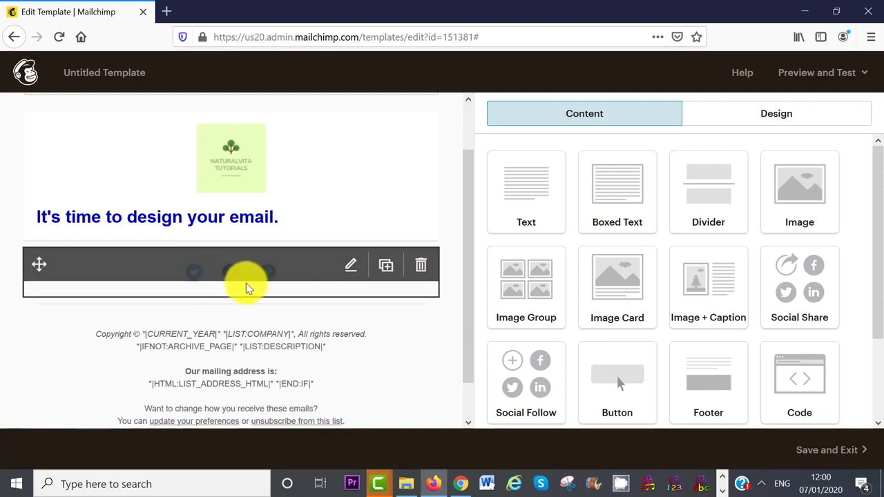
click(350, 267)
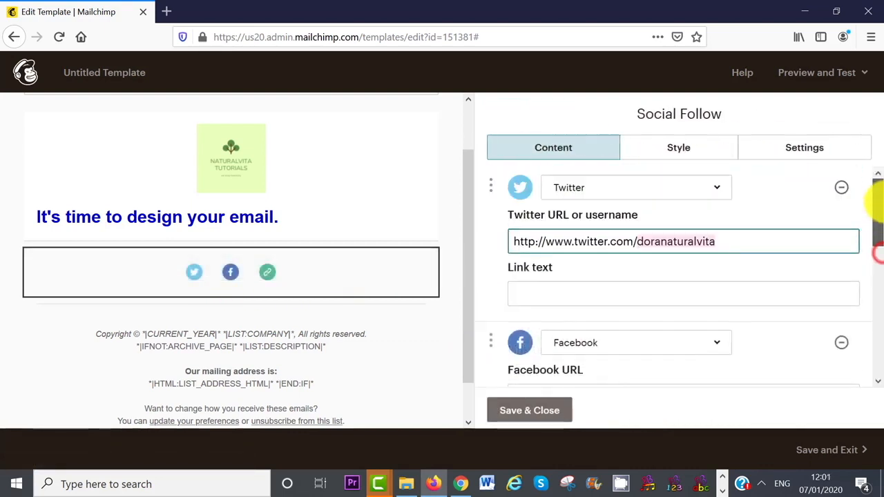
drag(875, 194, 878, 298)
click(698, 278)
text(/doranaturalvita)
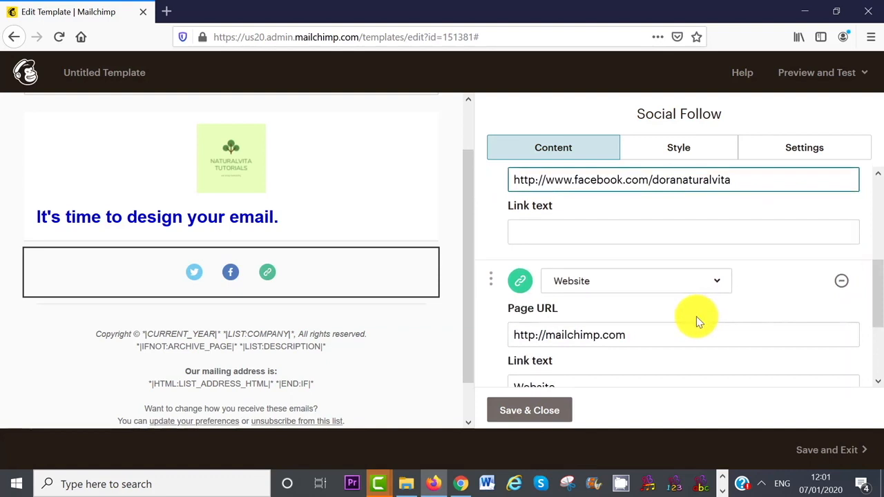
Replace the website entry with an Email icon using the company's contact e-mail address
drag(637, 333, 477, 330)
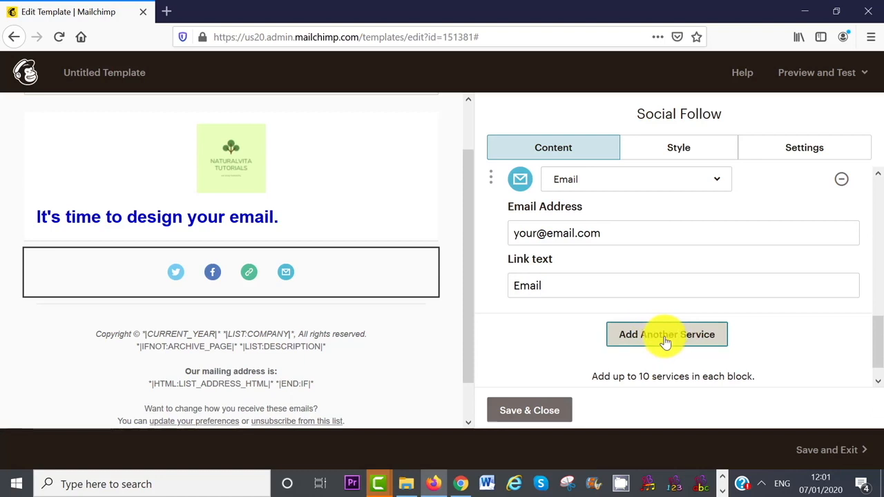
click(718, 185)
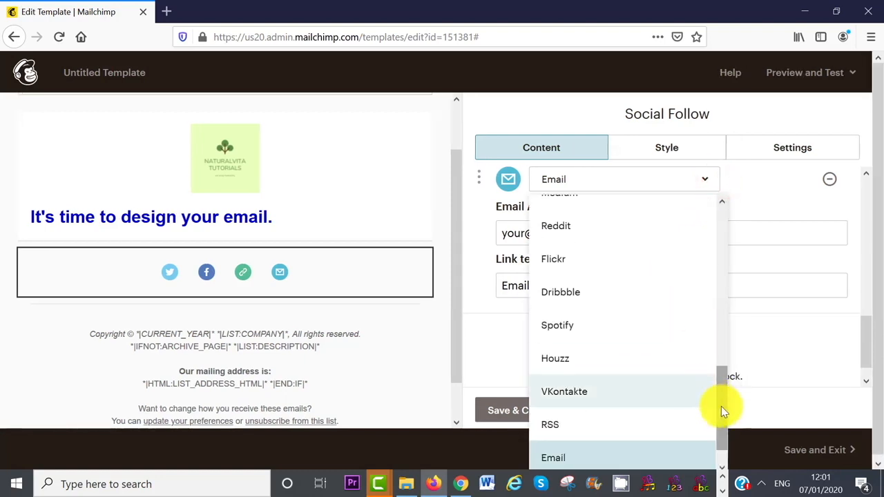
mouse_move(720, 406)
mouse_down()
mouse_move(724, 375)
mouse_move(726, 394)
mouse_up()
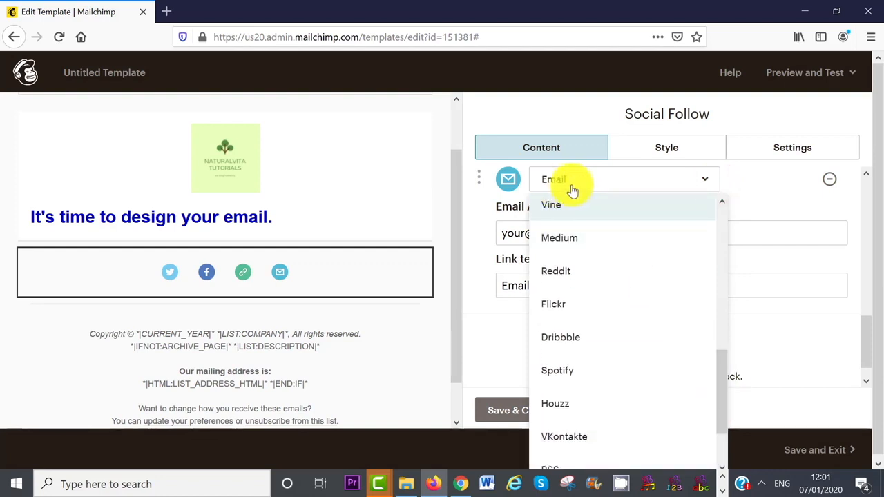
click(711, 234)
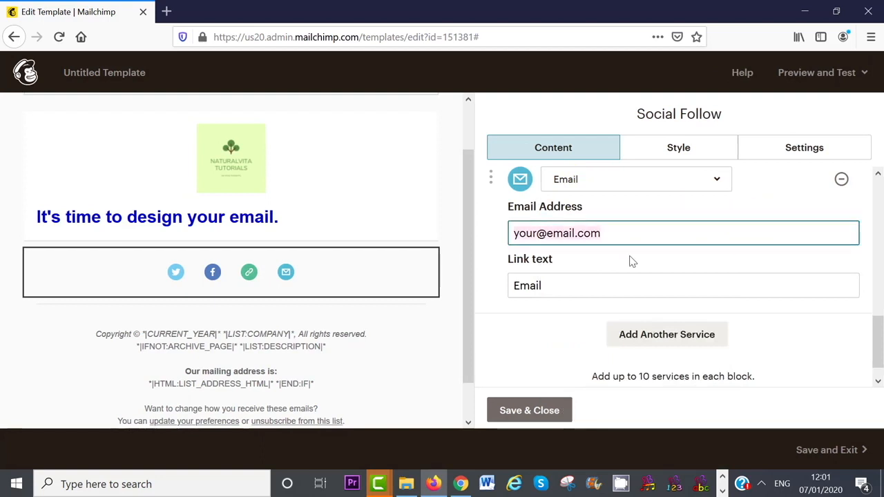
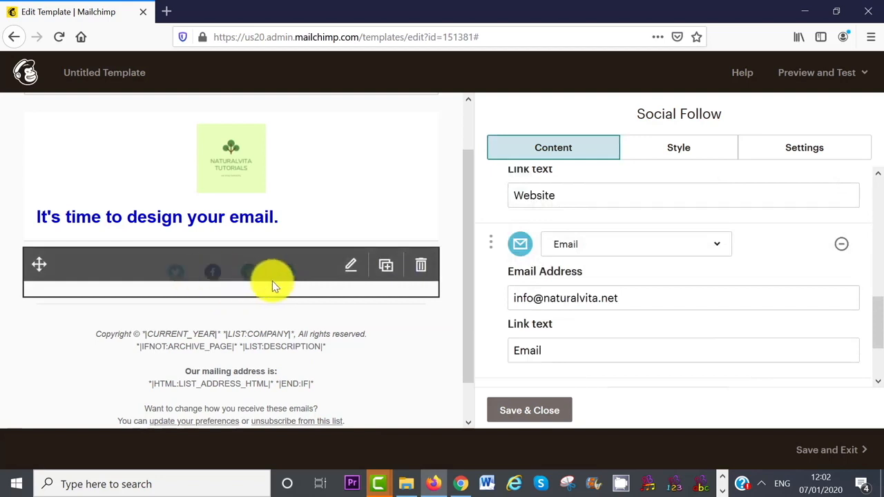
Choose the larger-icon layout in Settings and save the Social Follow block
click(802, 153)
drag(874, 227, 877, 321)
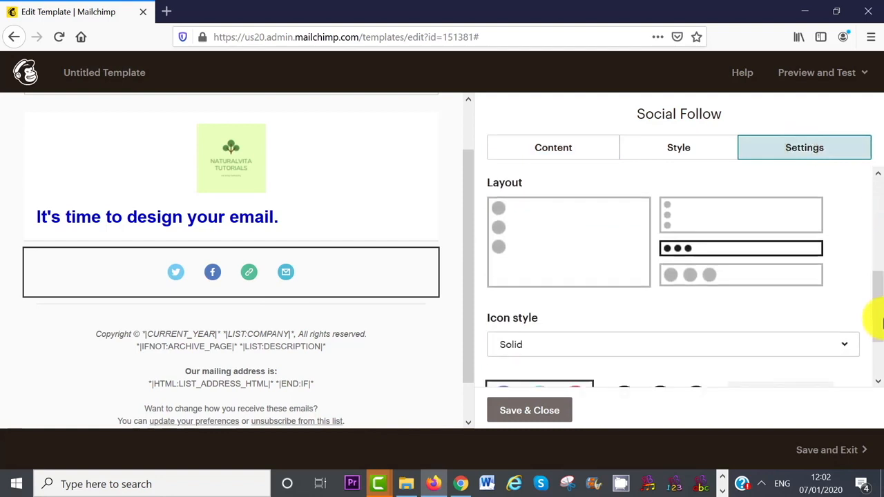
click(711, 280)
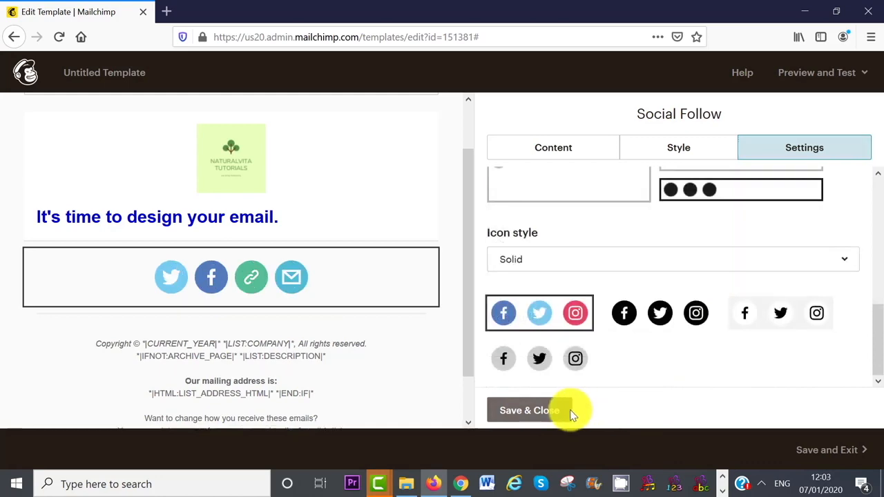
click(528, 413)
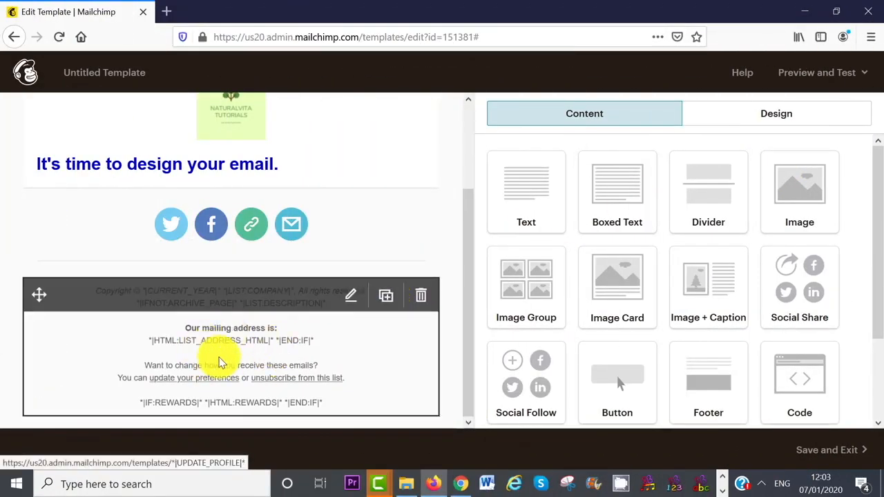
Set the footer background color to dark #352f2f in Design > Footer
click(744, 123)
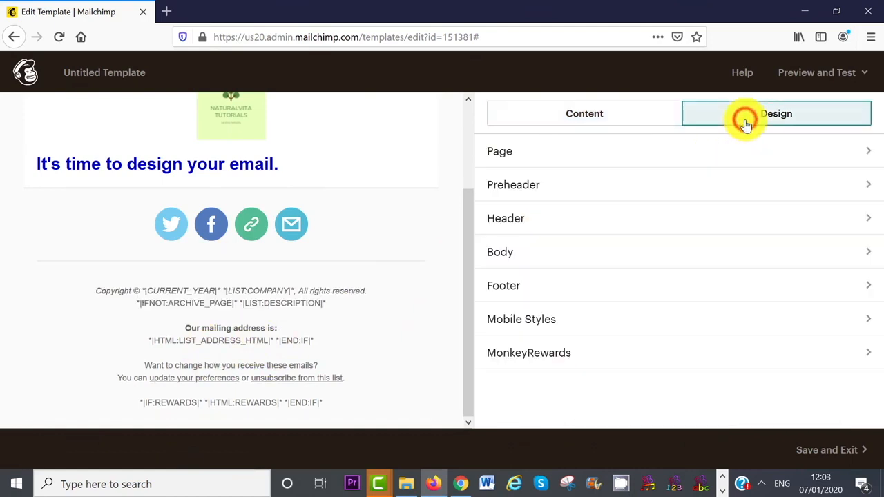
click(545, 287)
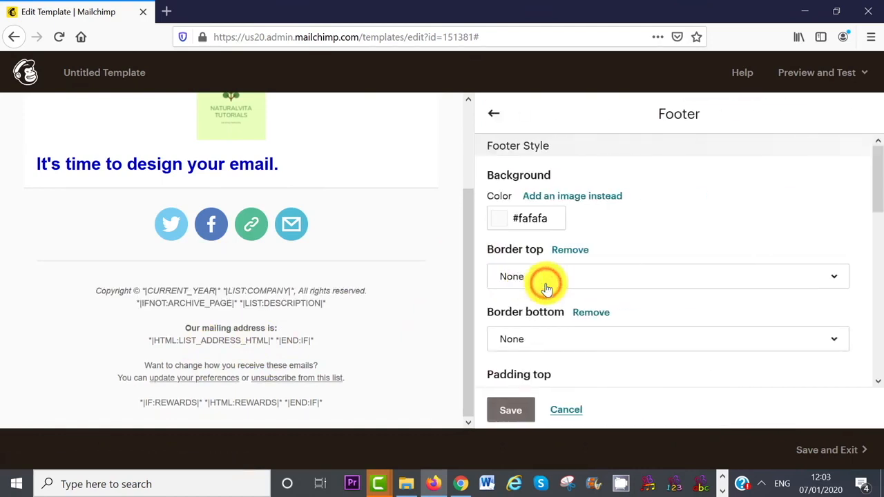
click(505, 219)
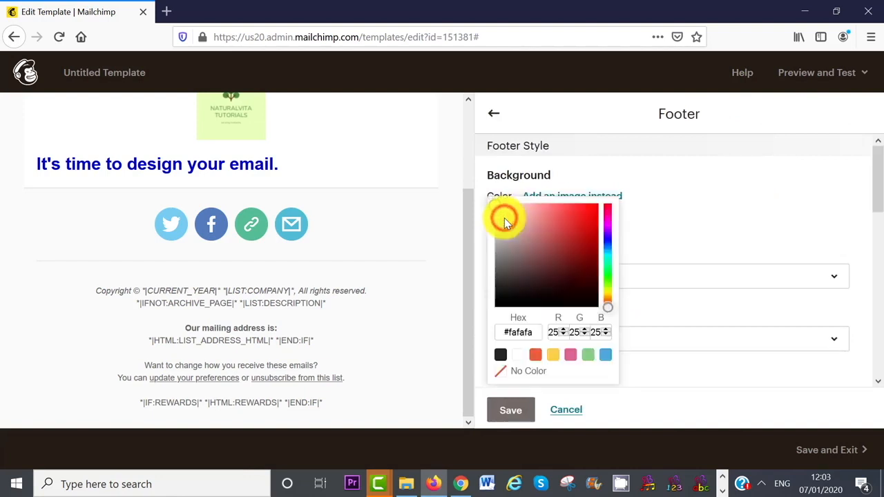
mouse_move(497, 207)
mouse_down()
mouse_move(497, 264)
mouse_move(509, 258)
mouse_move(506, 286)
mouse_up()
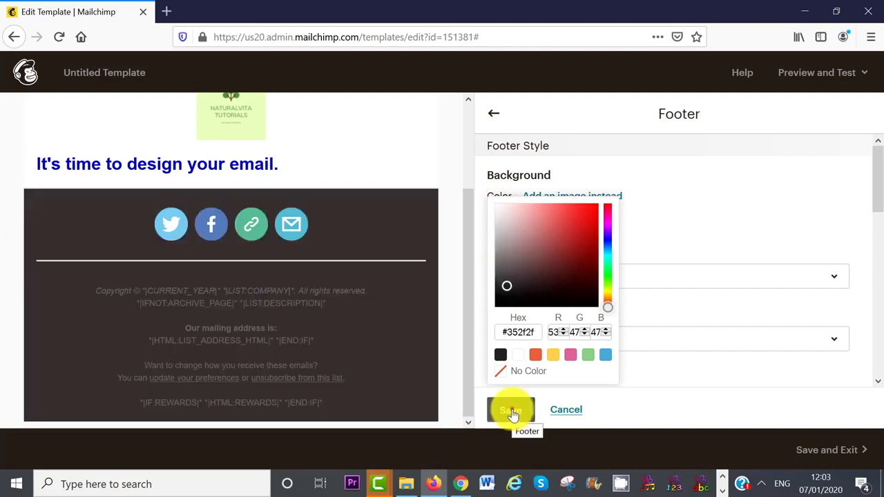
click(512, 412)
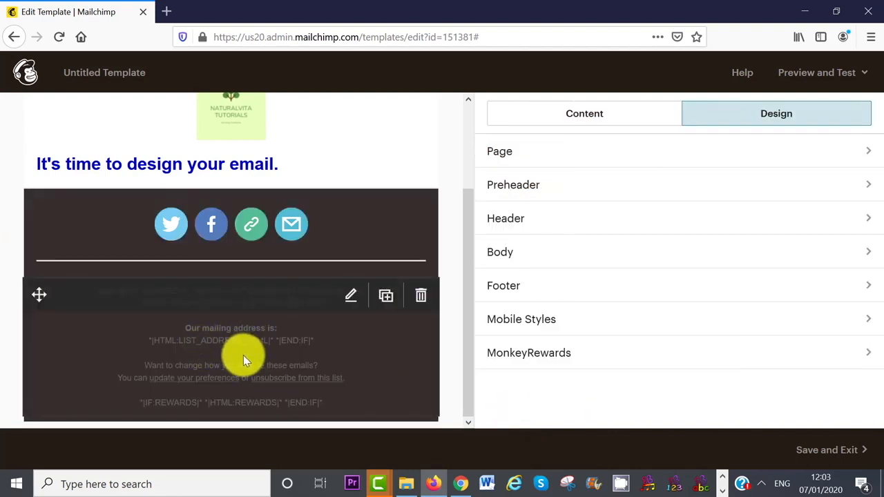
Make all of the footer block's text white and save it
click(353, 300)
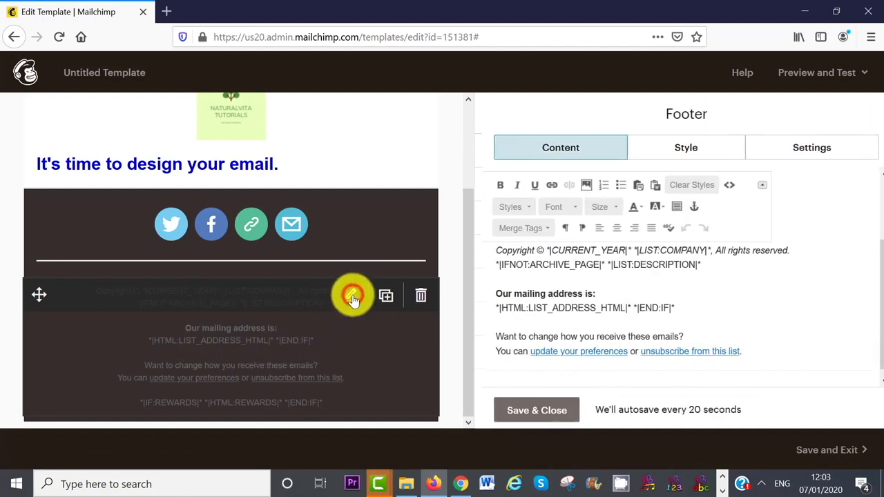
drag(687, 341, 468, 222)
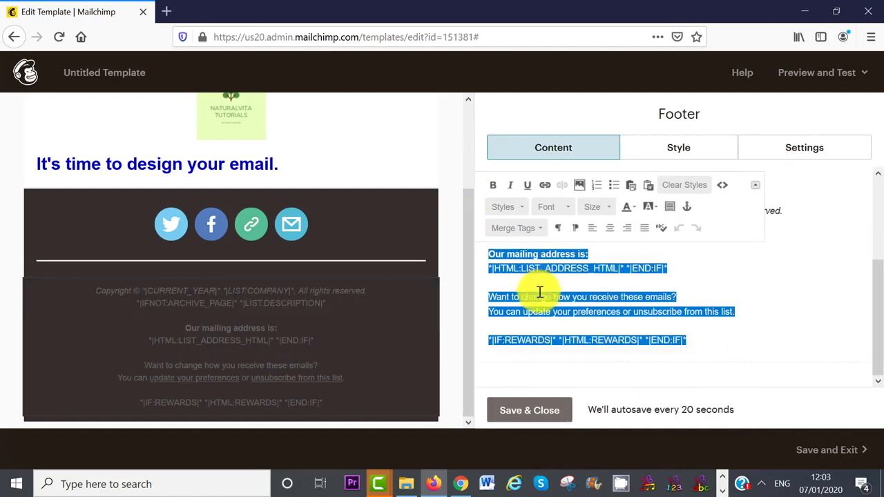
click(630, 208)
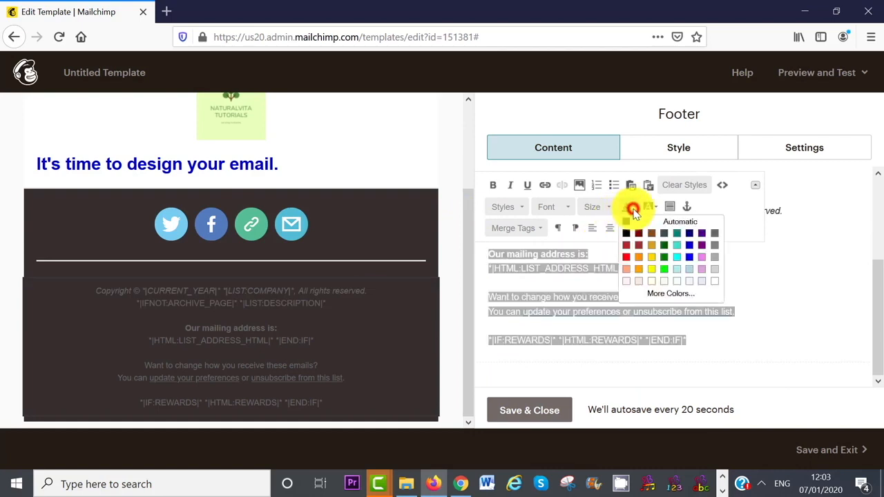
click(718, 286)
click(533, 412)
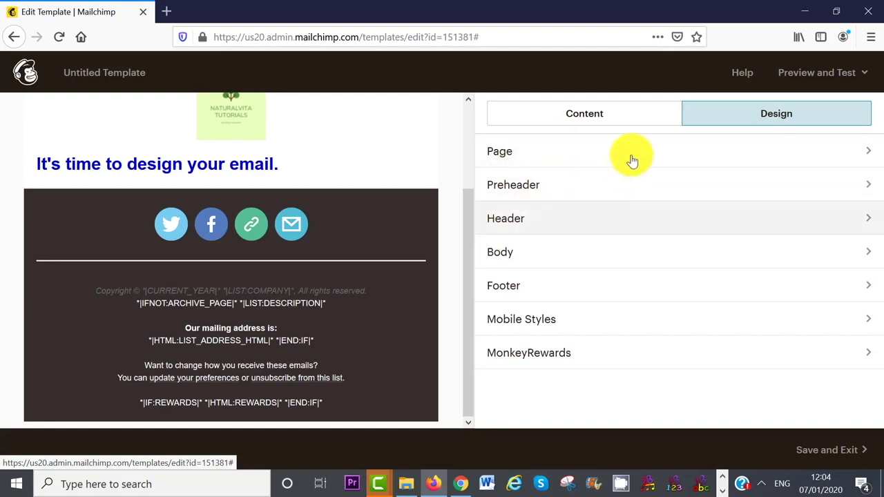
click(606, 119)
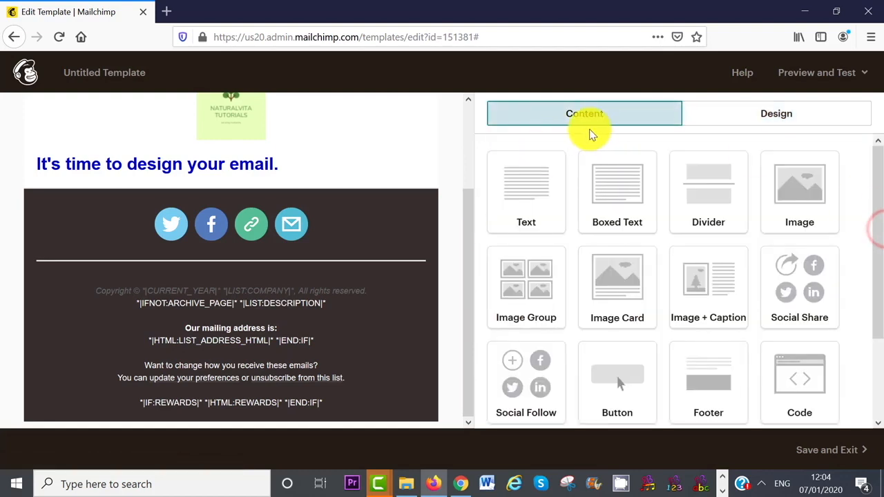
click(766, 118)
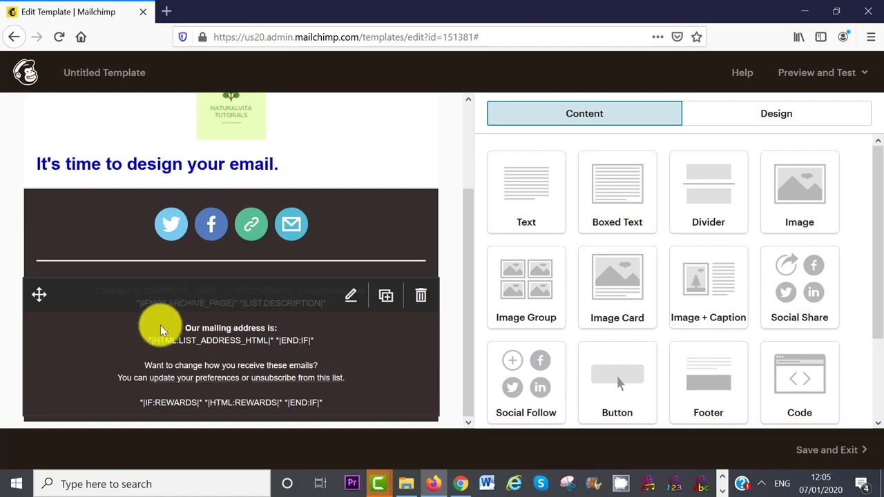
mouse_move(247, 362)
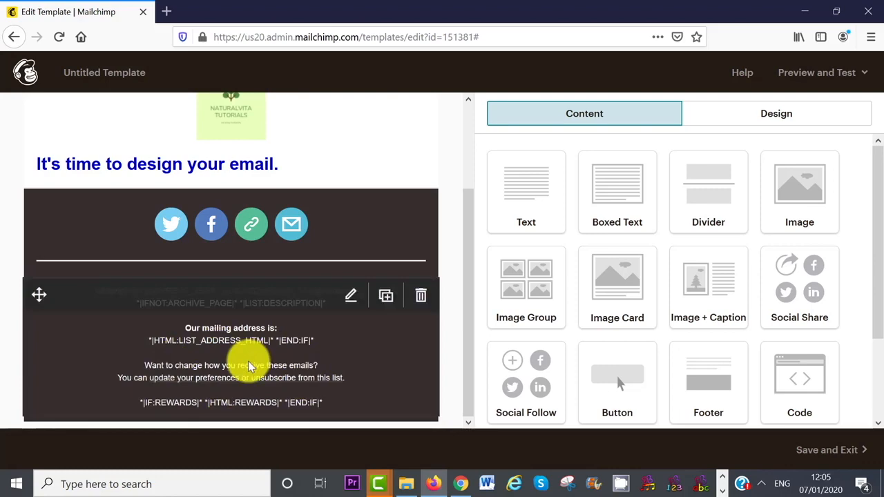